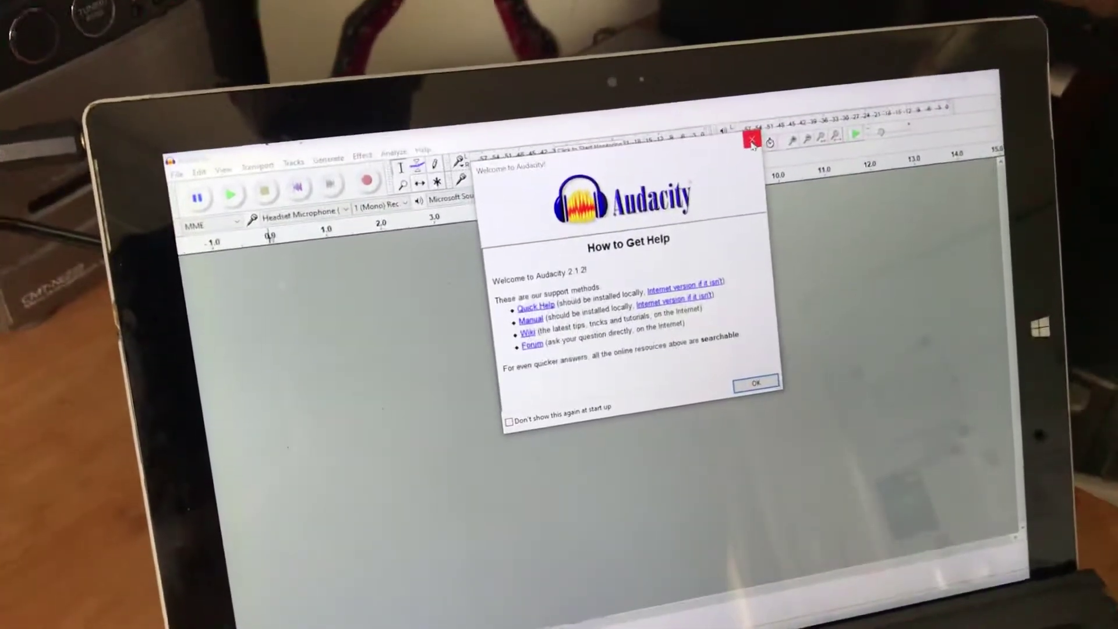
# Dismiss the Welcome to Audacity help notice and begin recording the cassette
pyautogui.click(746, 152)
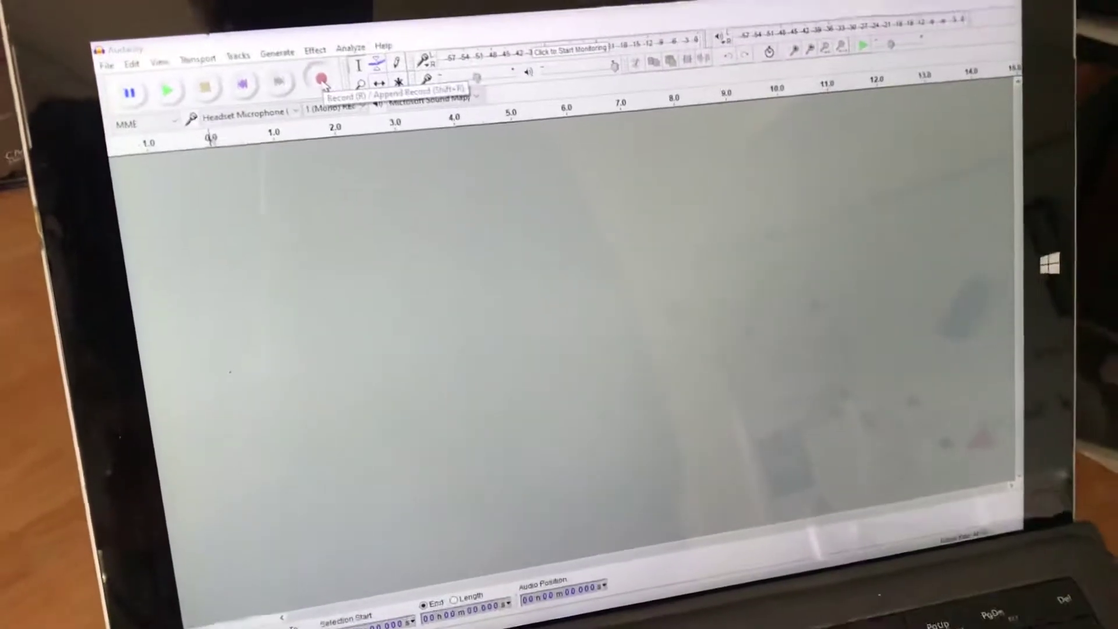
pyautogui.click(324, 81)
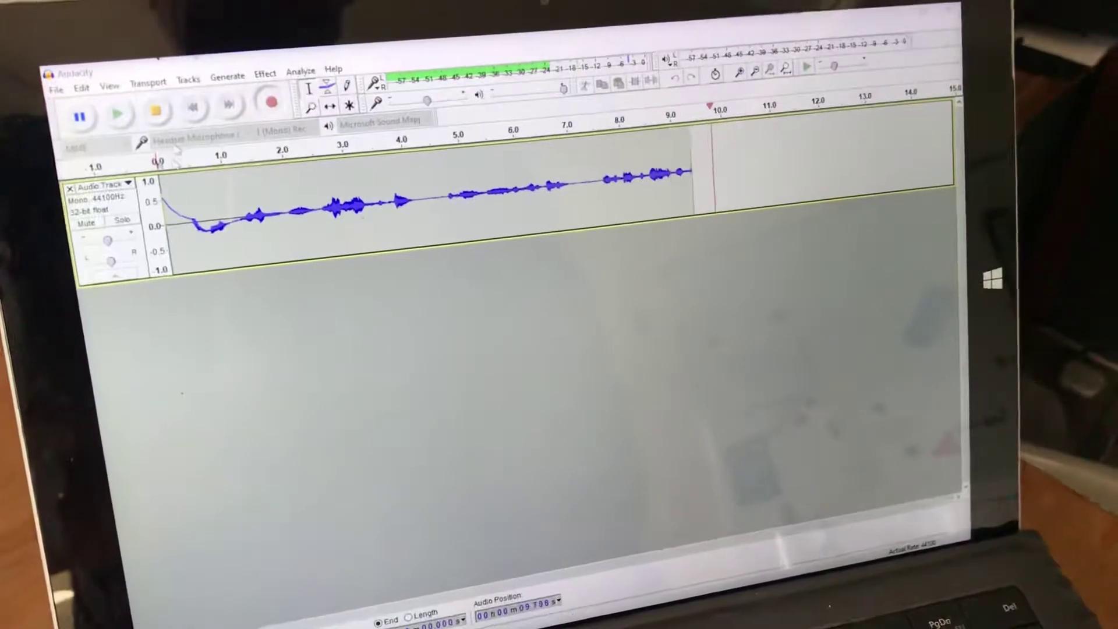
# Stop the recording after about eleven seconds of cassette playback
pyautogui.click(157, 108)
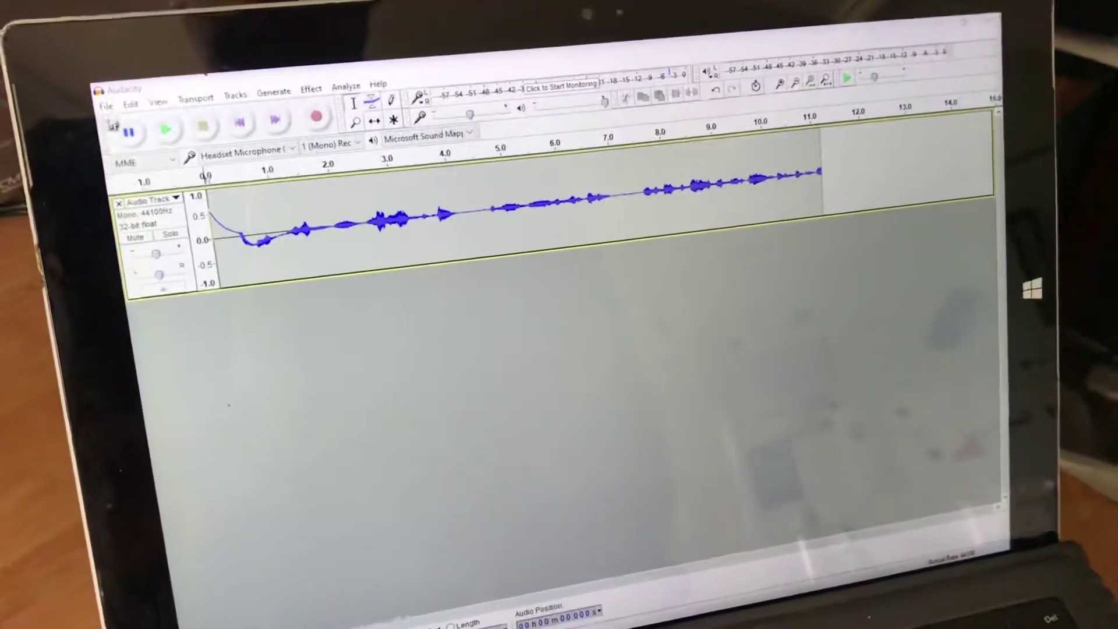
pyautogui.click(99, 110)
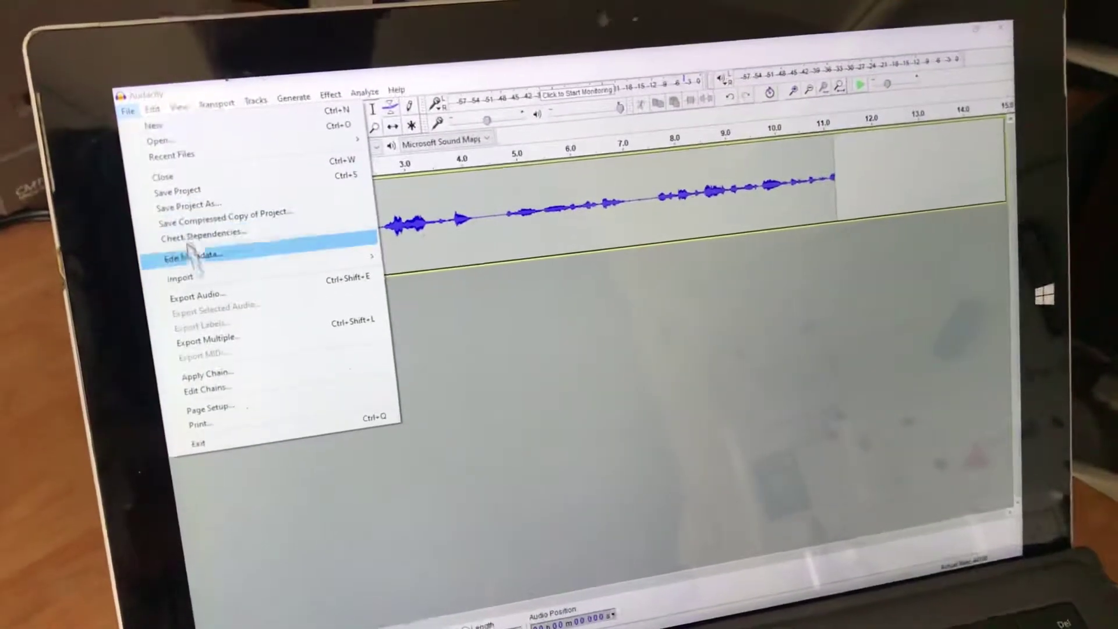
# Export the audio as MP3, named test, in the Daisy songs folder
pyautogui.click(206, 294)
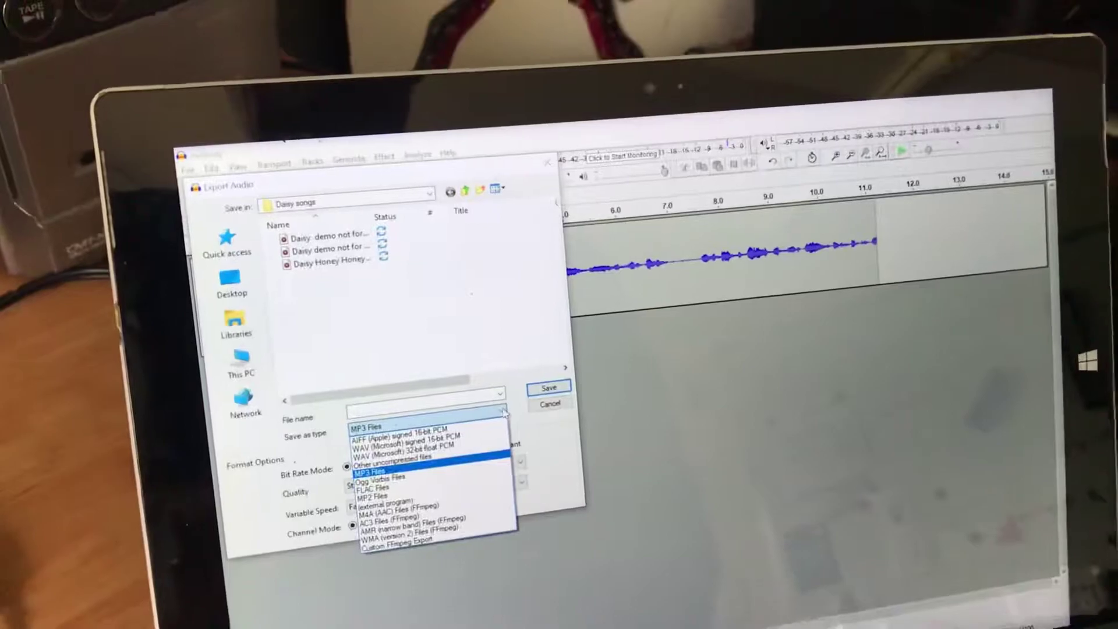
pyautogui.click(555, 386)
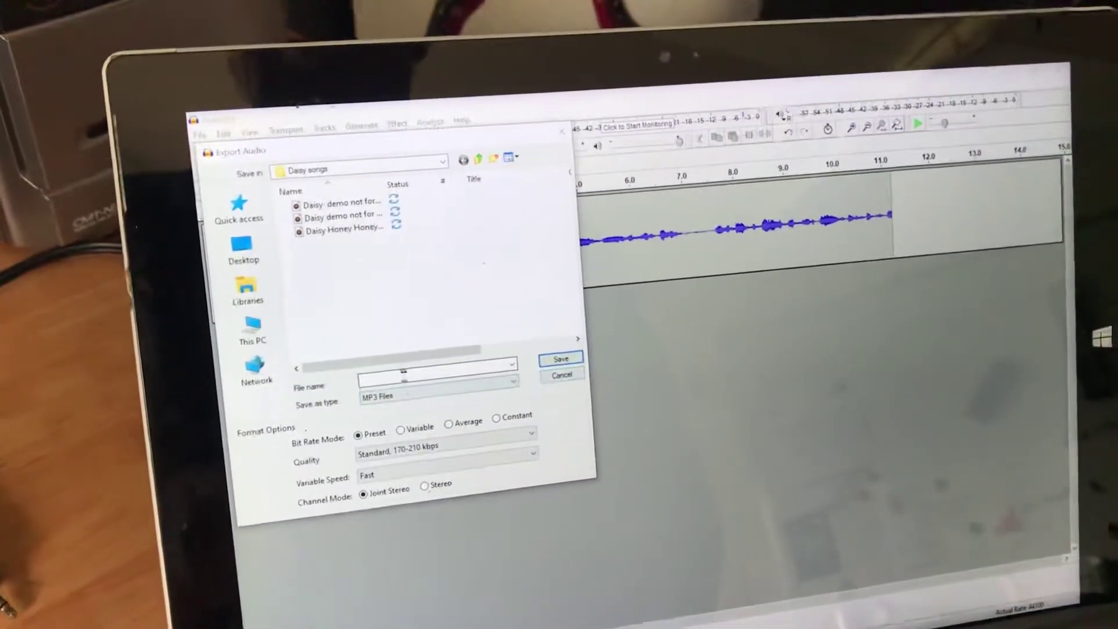
pyautogui.write('test')
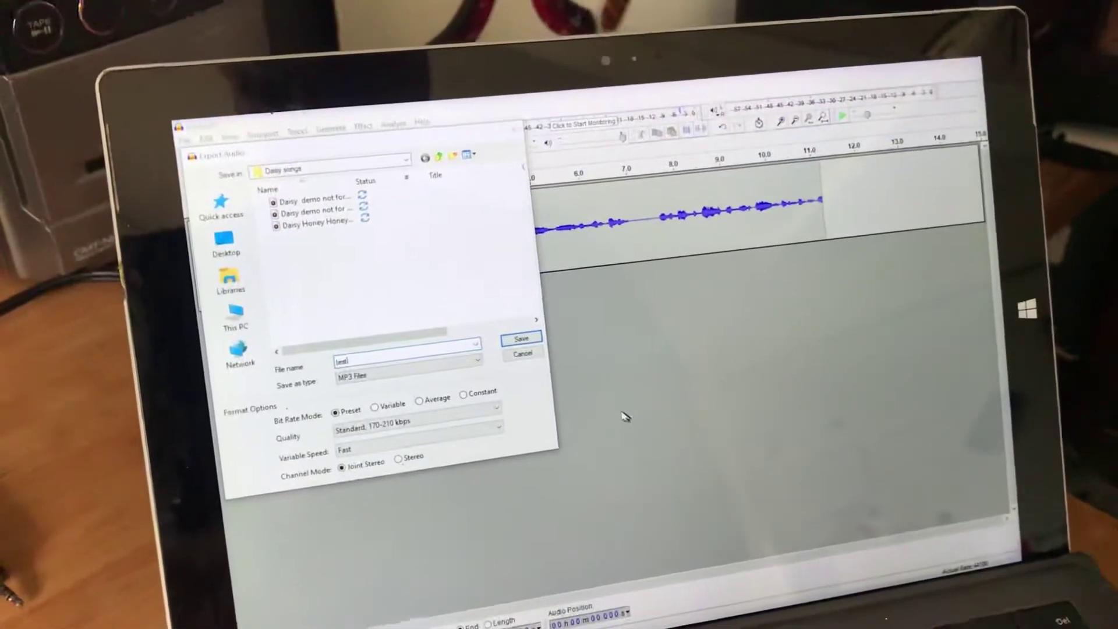
# Keep Daisy songs as the save location and cancel the MP3 export
pyautogui.click(403, 167)
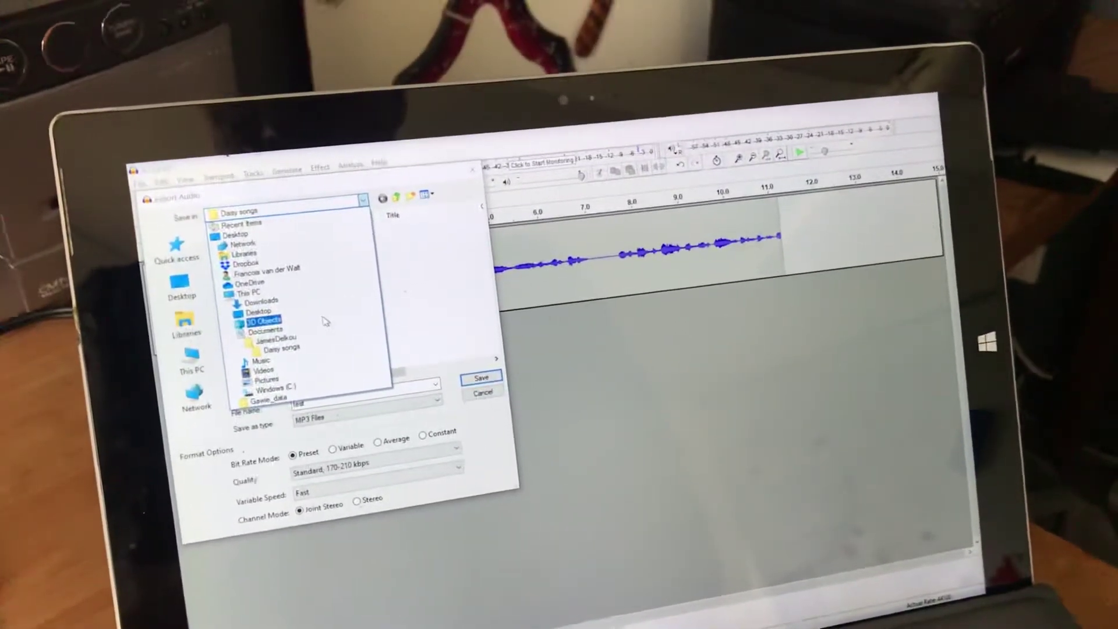
pyautogui.click(412, 307)
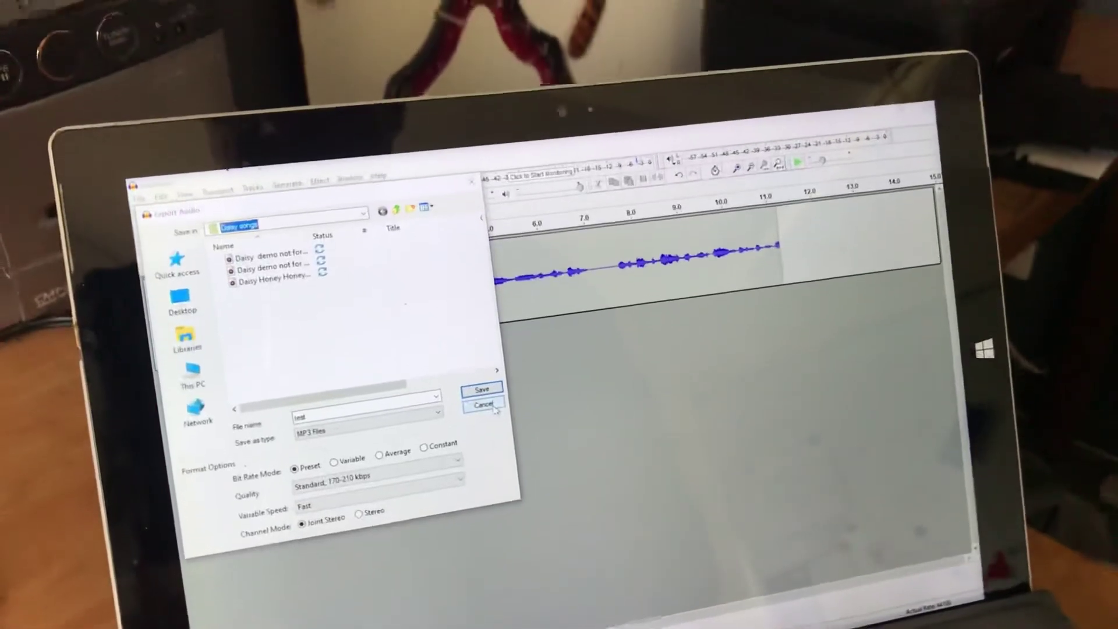
pyautogui.click(485, 390)
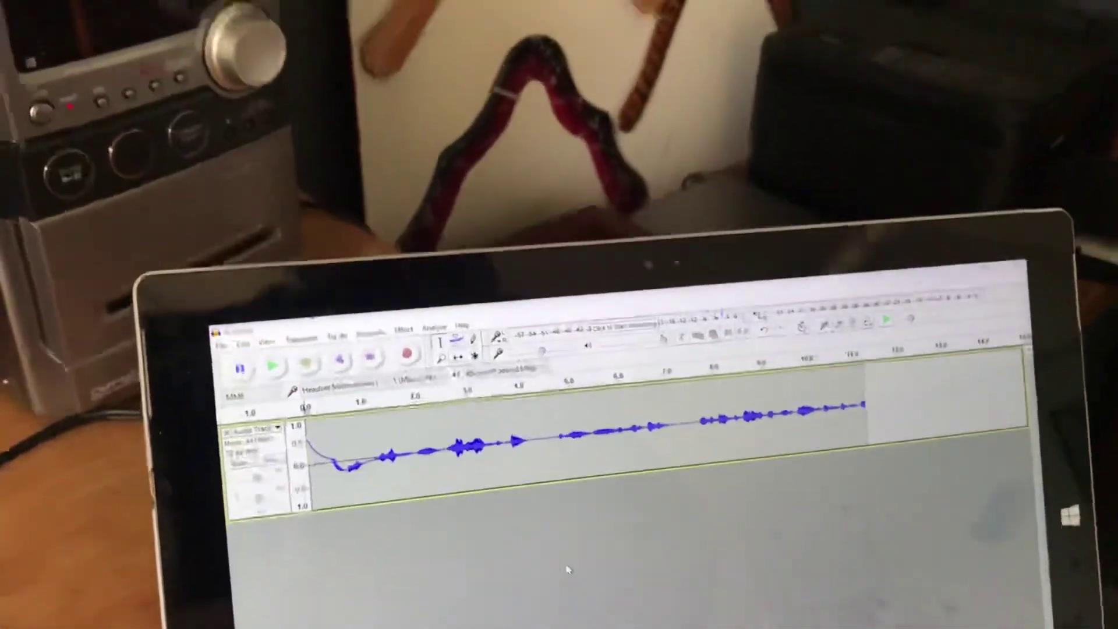